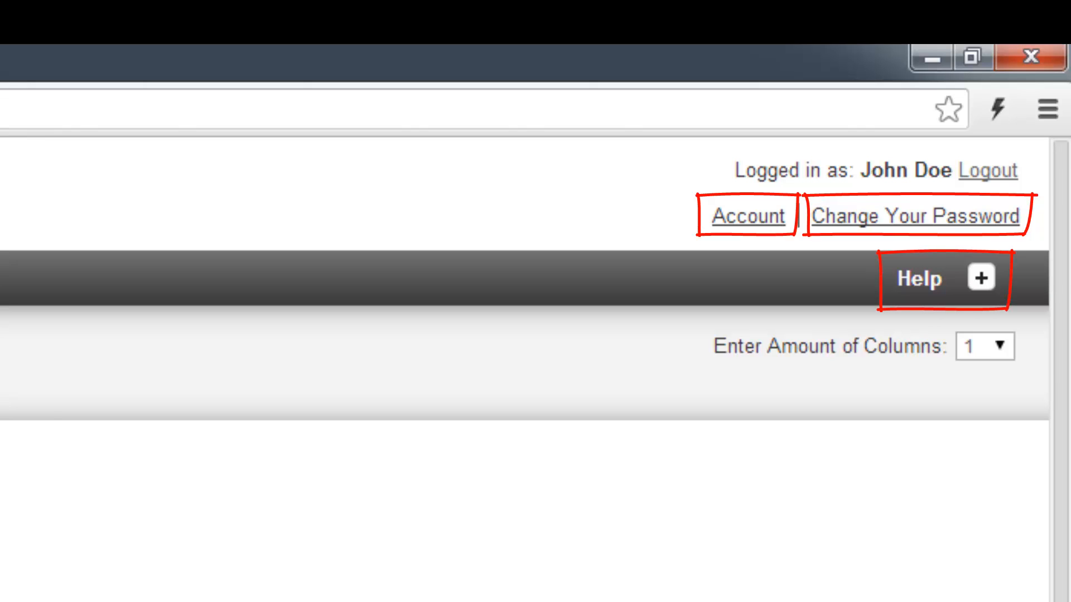
# Step: View the form for updating the security question and password, and close it without saving
pyautogui.click(879, 223)
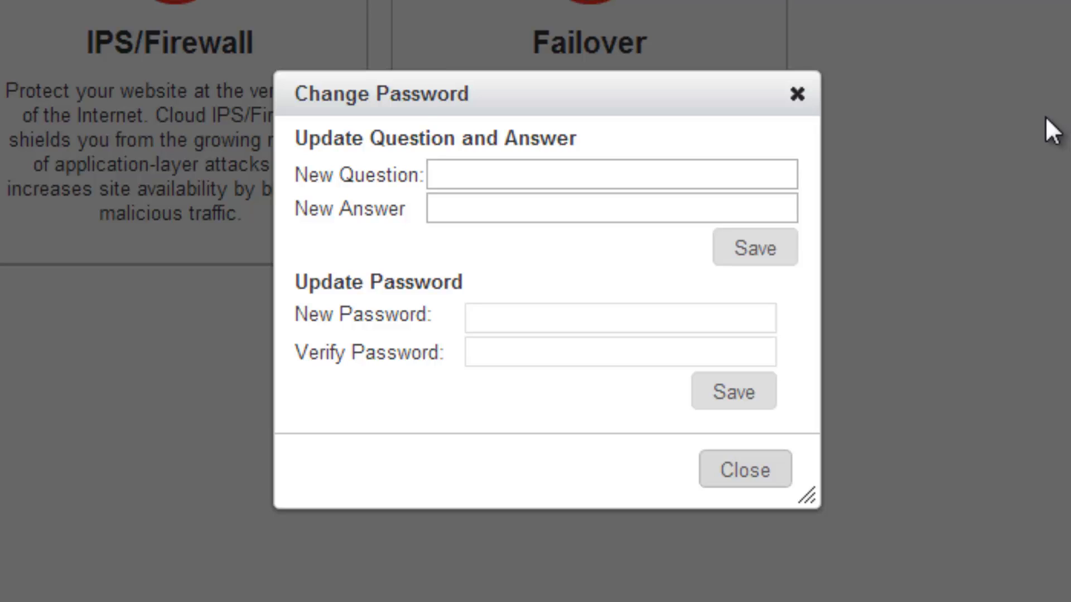
pyautogui.click(797, 95)
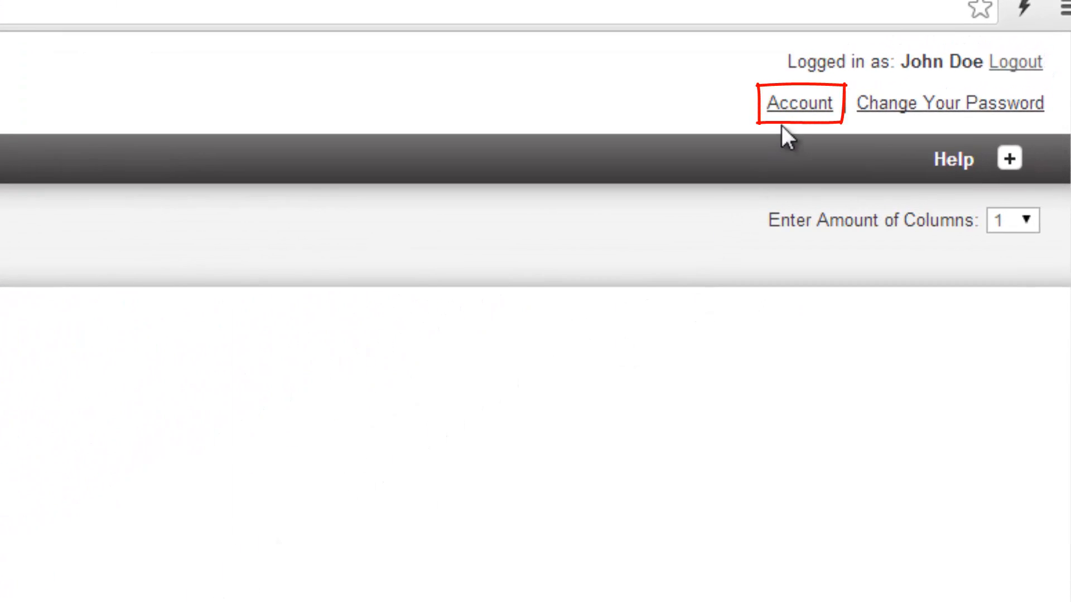
# Step: Open account management and view the editable details of the Test Corporation company record
pyautogui.click(794, 108)
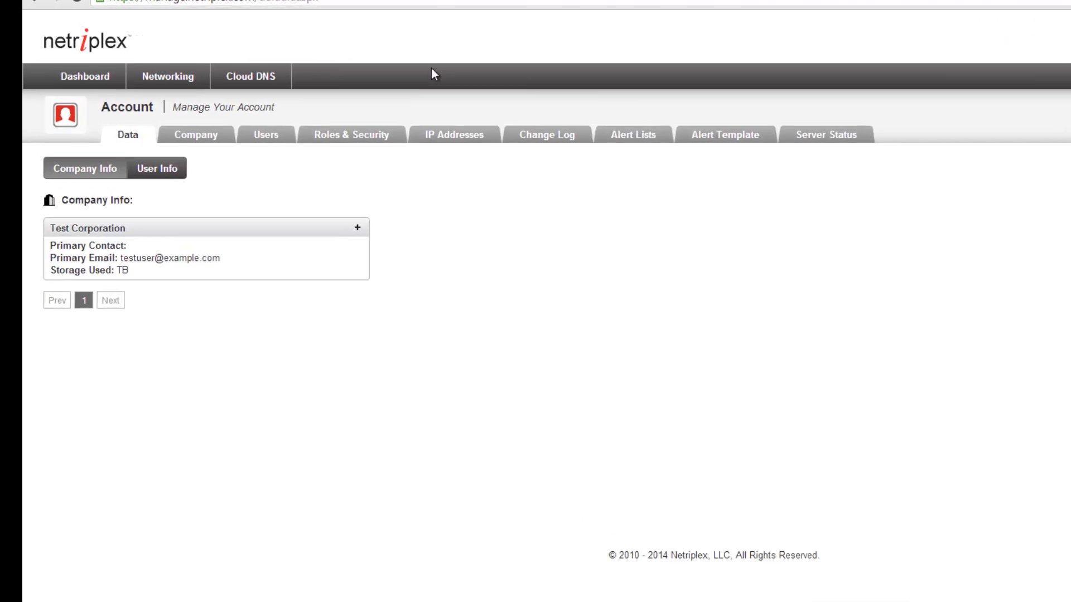
pyautogui.click(210, 134)
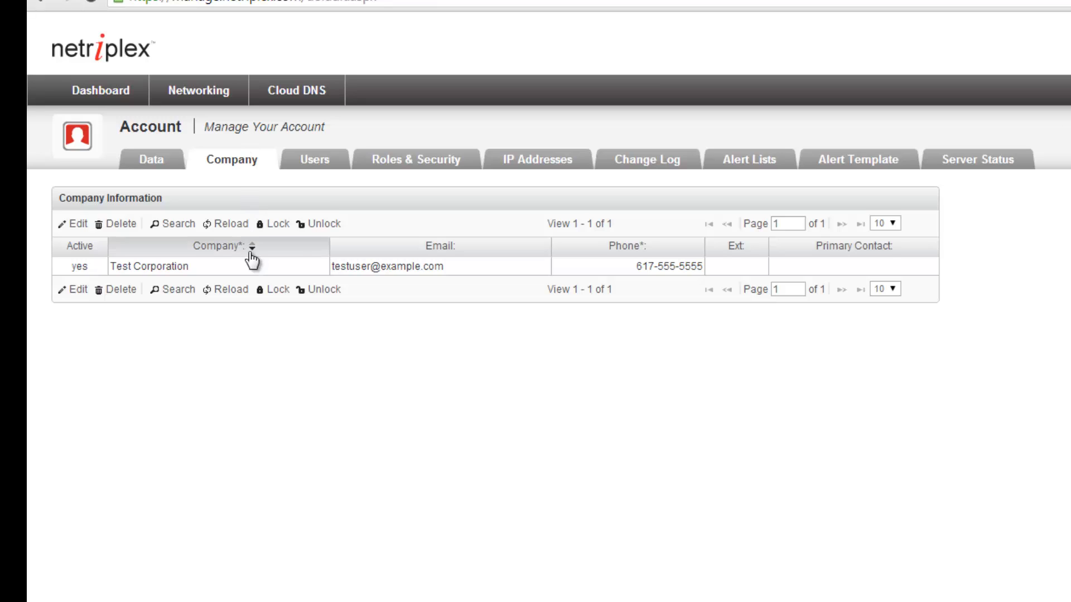
pyautogui.click(222, 266)
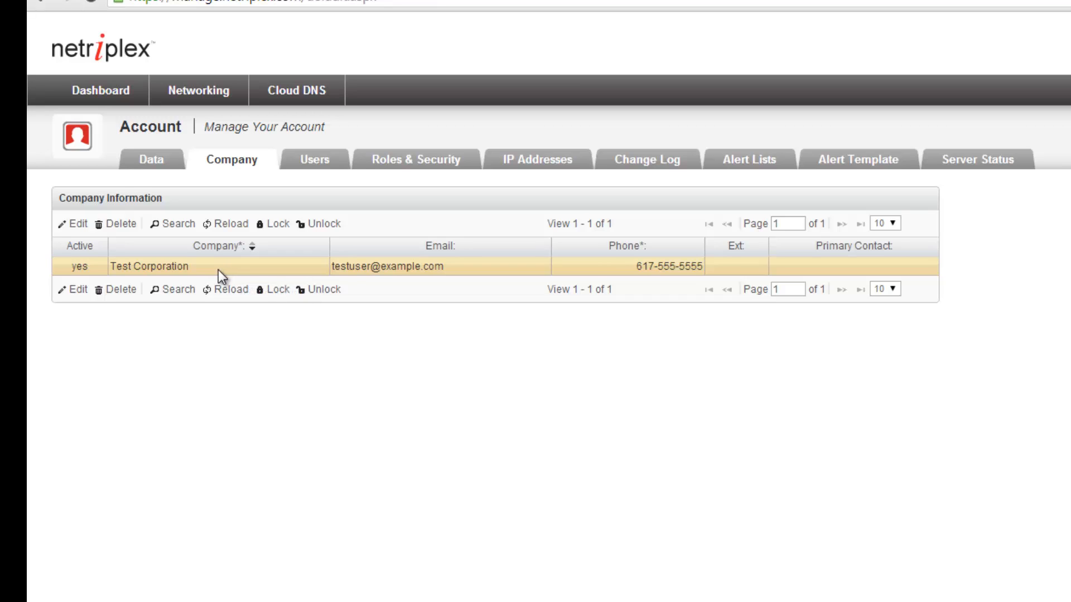
pyautogui.click(81, 225)
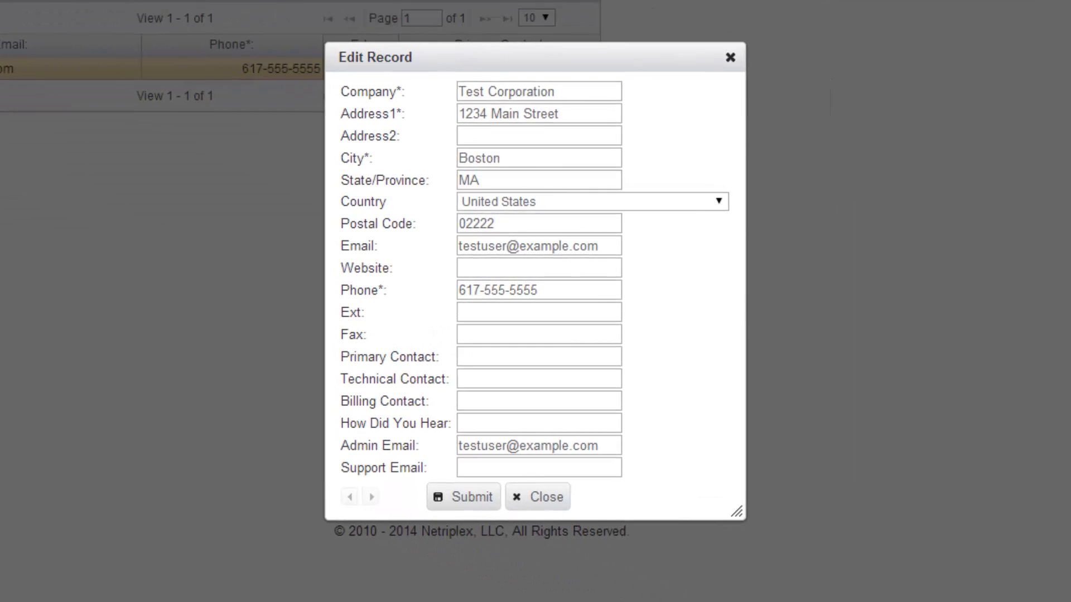
pyautogui.click(564, 498)
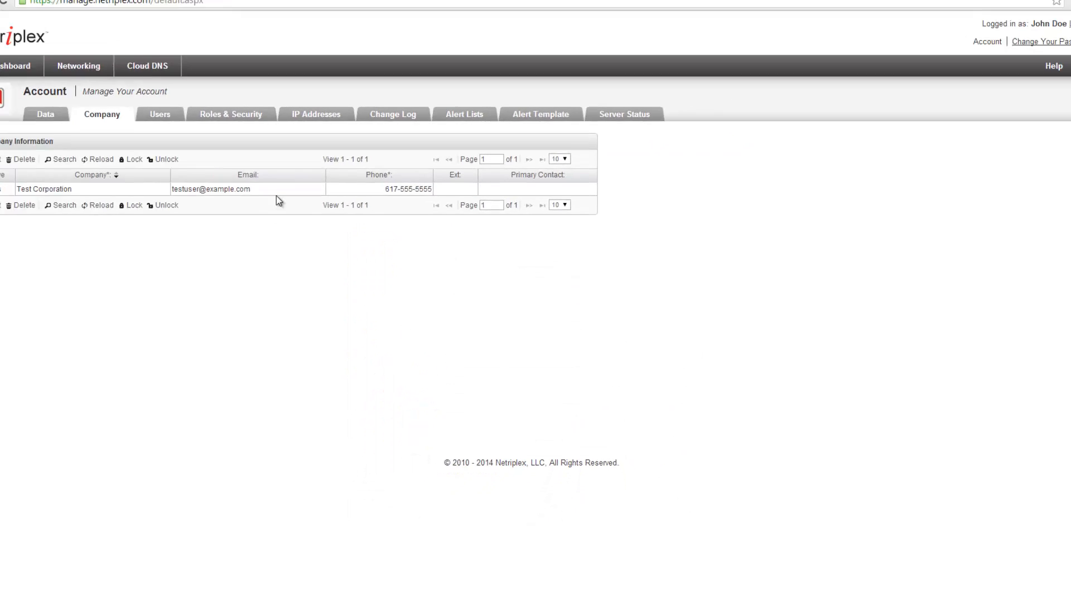
# Step: Open the account's user list and view the blank form for creating a new user, closing it without saving
pyautogui.click(184, 196)
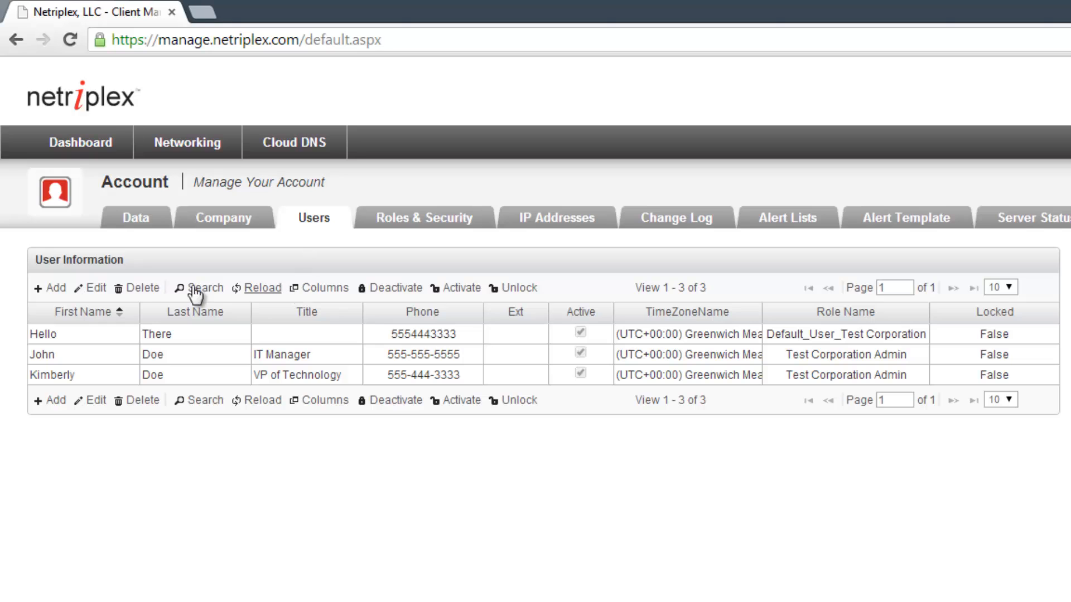
pyautogui.click(49, 288)
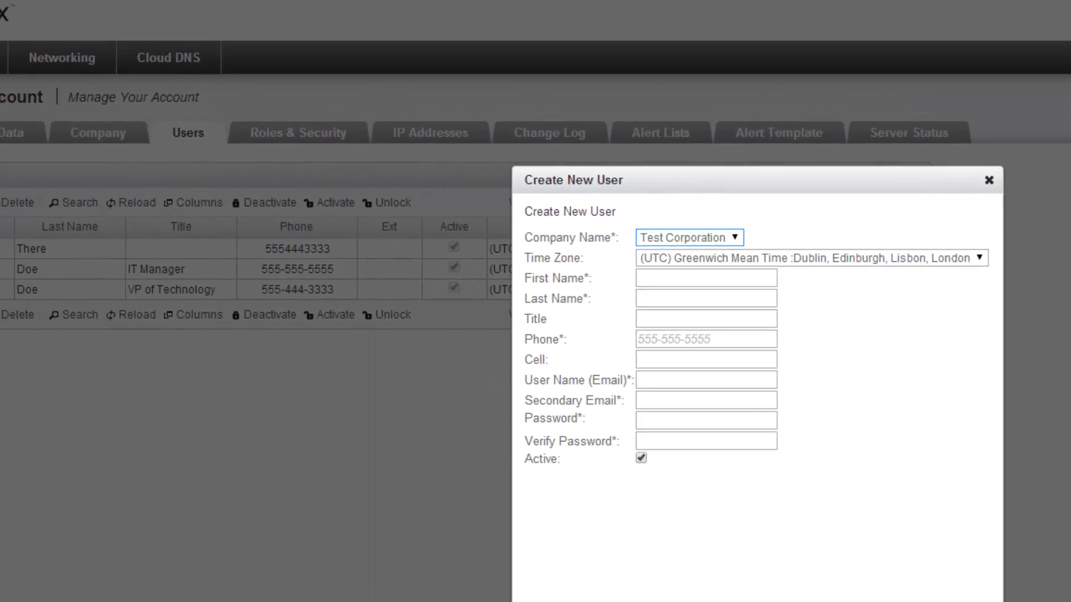
pyautogui.click(744, 556)
# Step: Inspect the available roles in the VP of Technology's user record and close the record without submitting
pyautogui.doubleClick(345, 372)
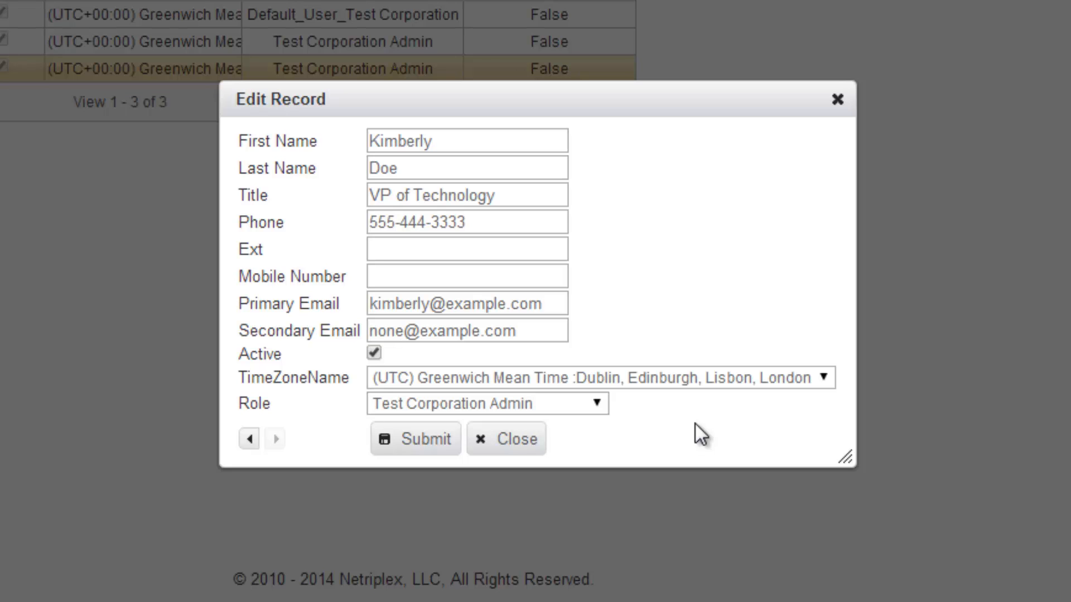
pyautogui.click(595, 404)
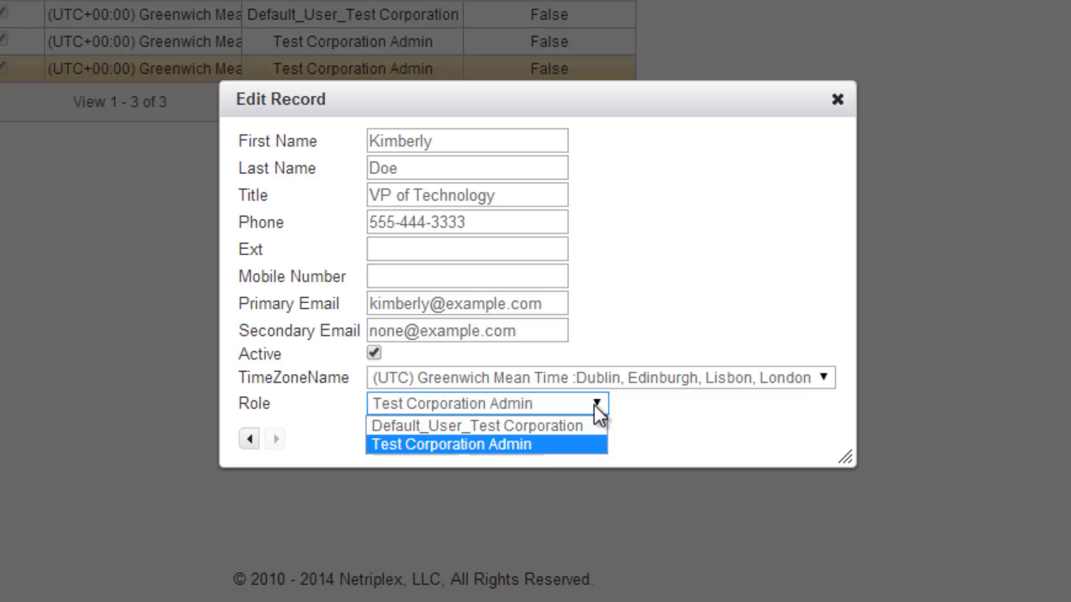
pyautogui.click(625, 407)
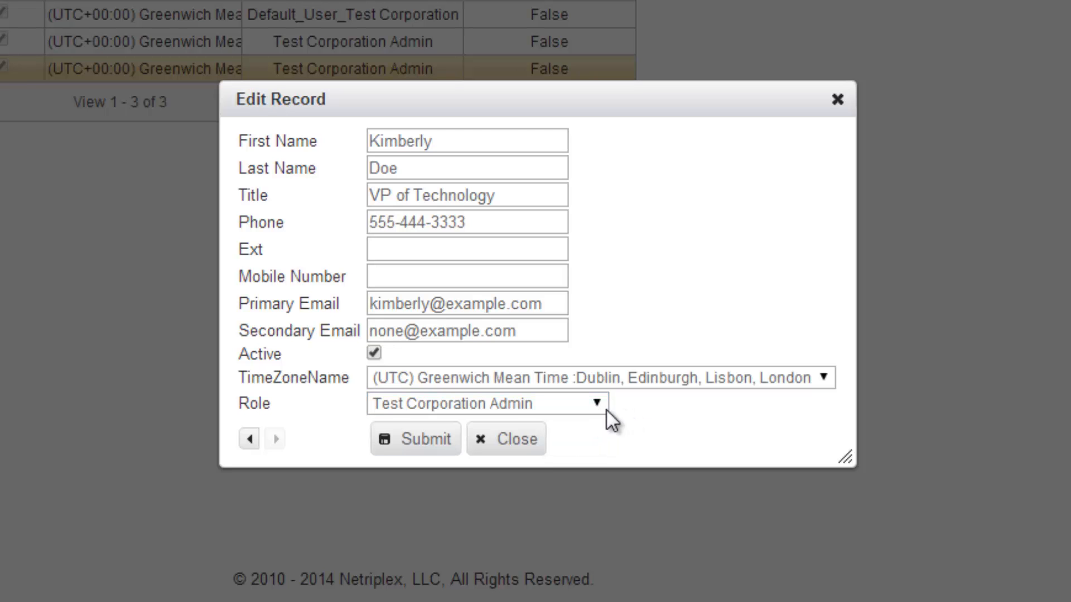
pyautogui.click(537, 446)
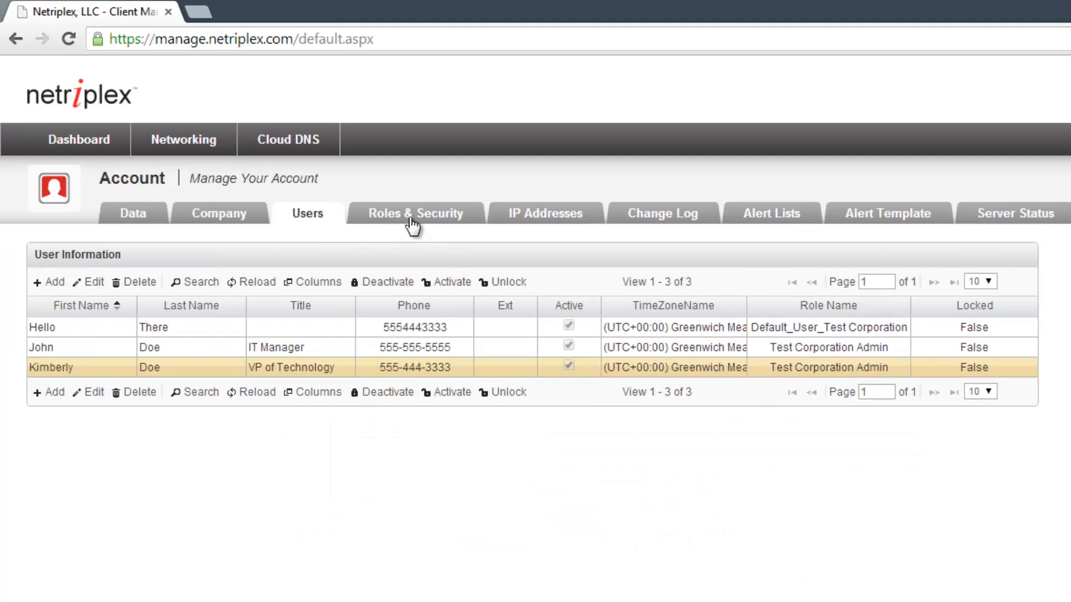
# Step: Open the Default_User_Test Corporation role for editing and look through its permission sections
pyautogui.click(413, 225)
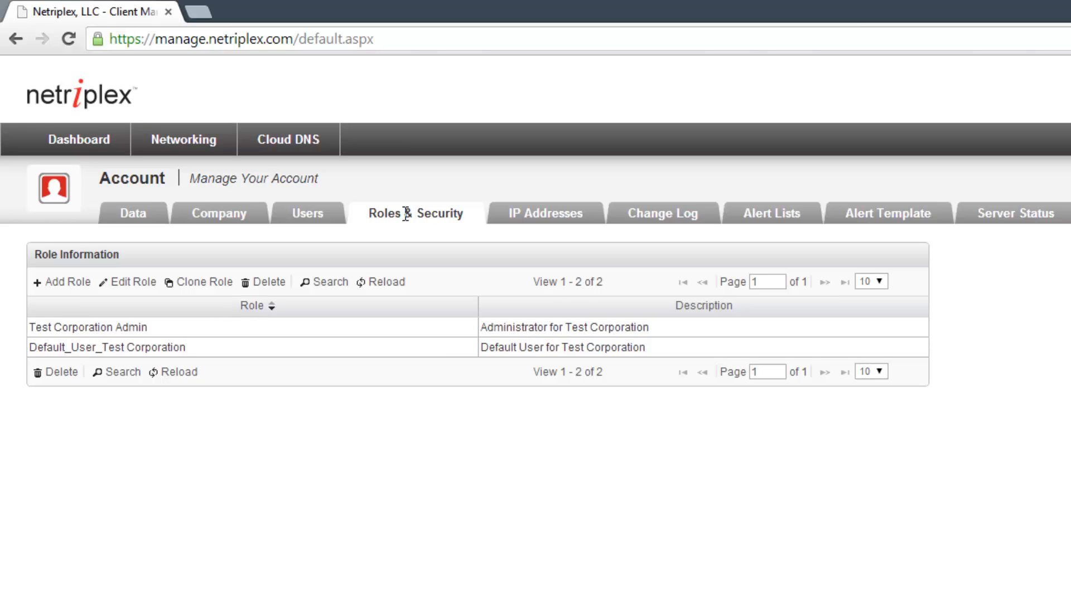
pyautogui.doubleClick(315, 347)
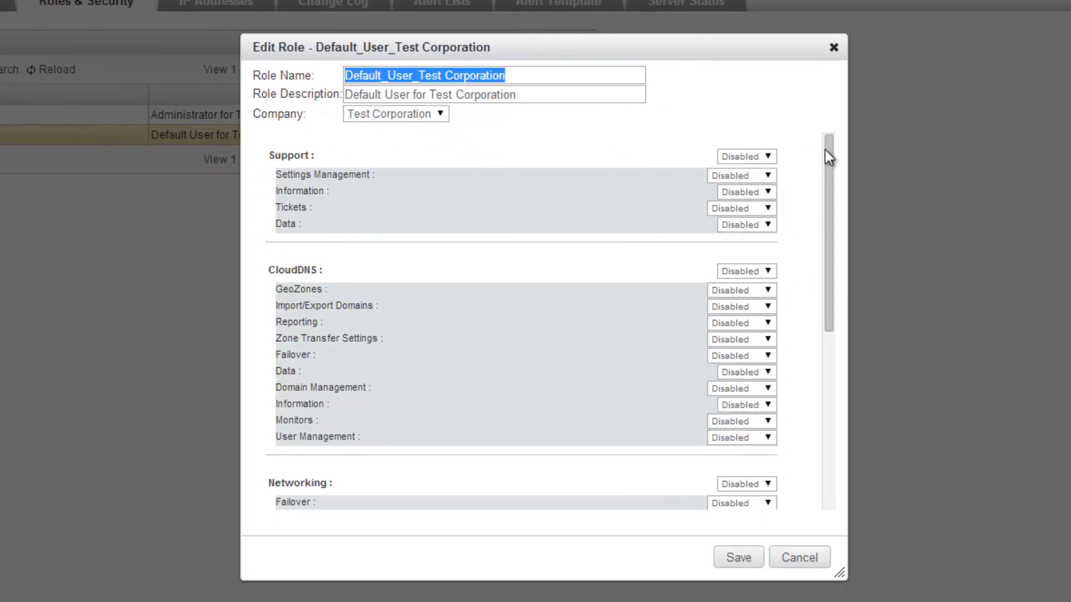
pyautogui.moveTo(826, 149); pyautogui.dragTo(812, 380)
pyautogui.moveTo(825, 316); pyautogui.dragTo(824, 149)
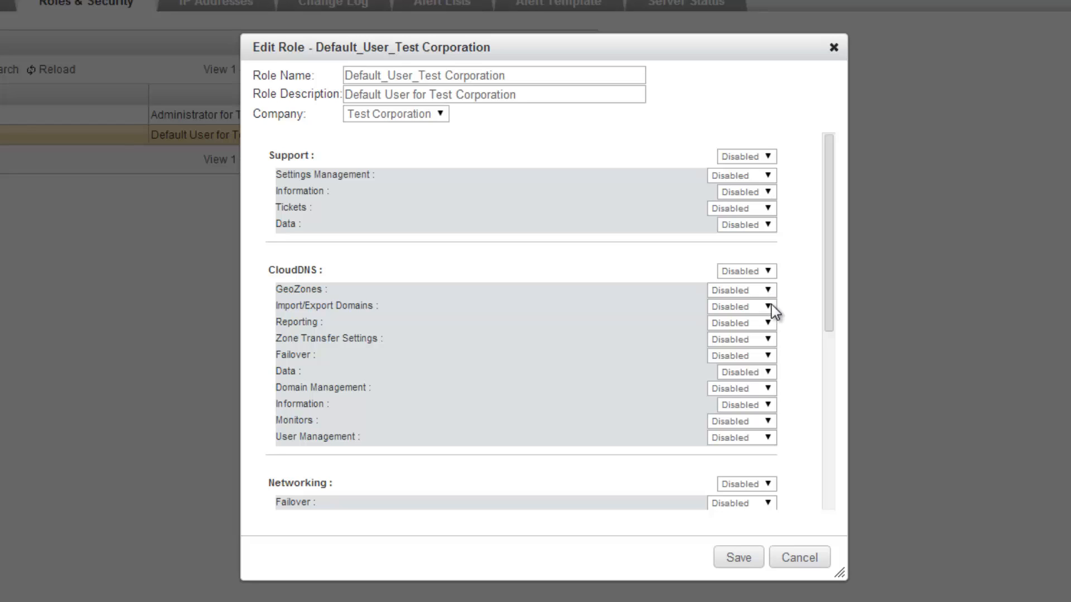
# Step: Try enabling CloudDNS for the default user role and view the GeoZones access levels, discarding the role changes
pyautogui.click(769, 271)
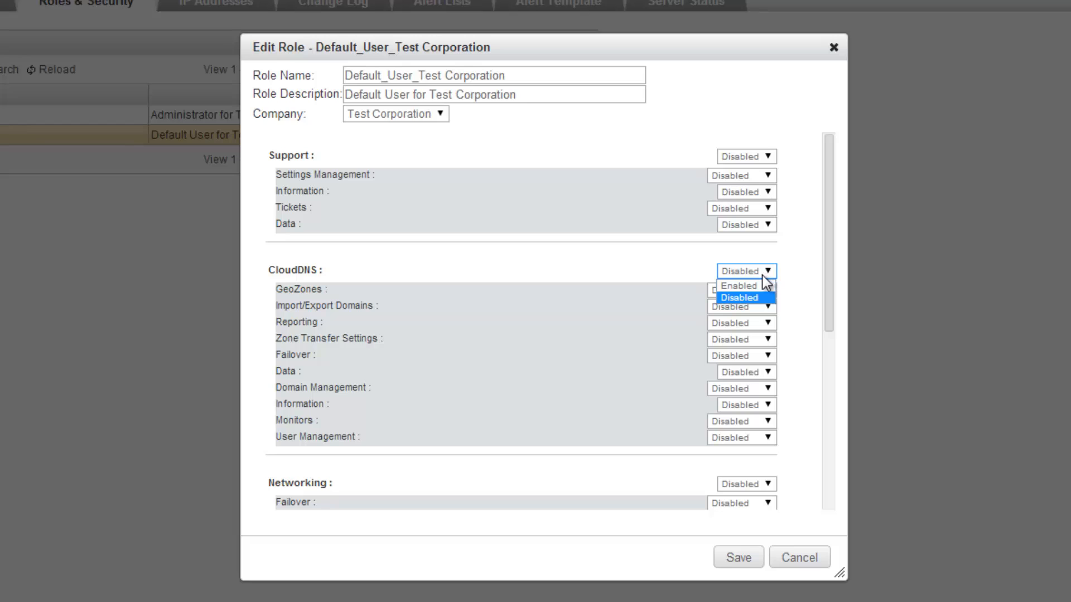
pyautogui.click(741, 285)
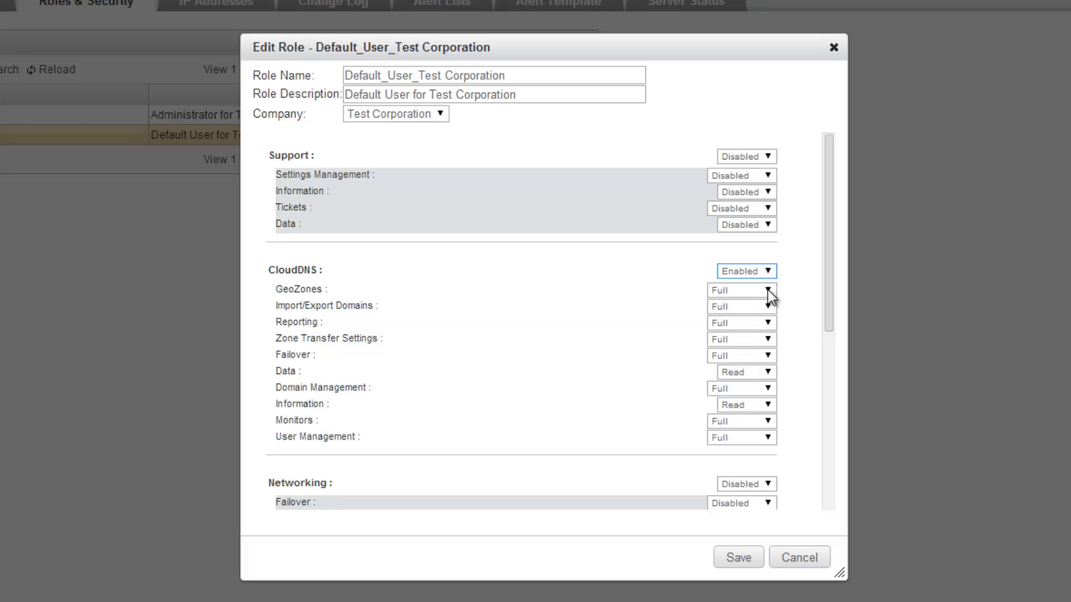
pyautogui.click(767, 289)
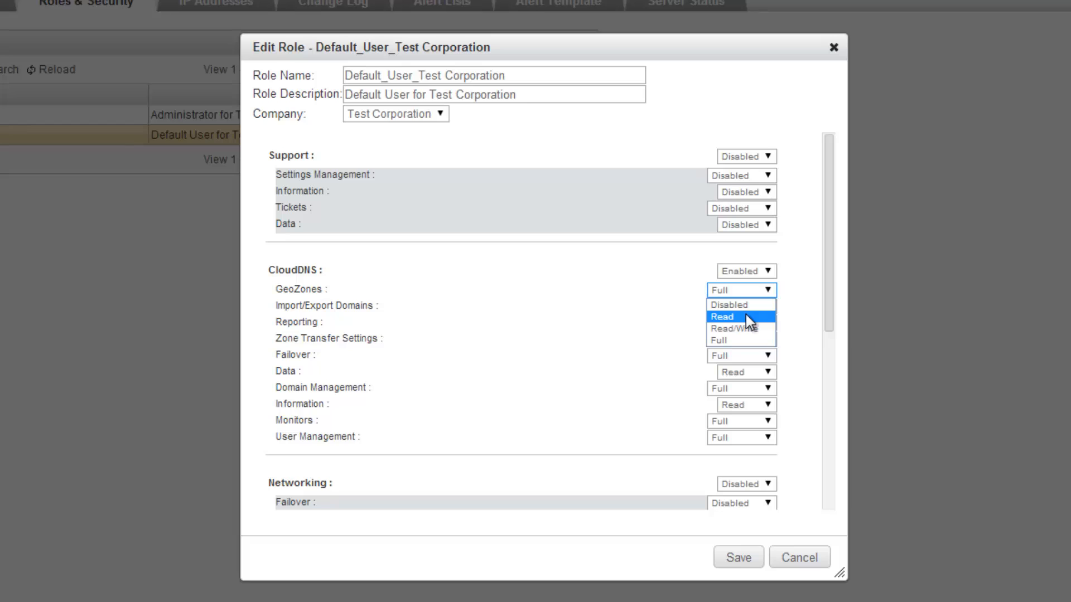
pyautogui.click(791, 276)
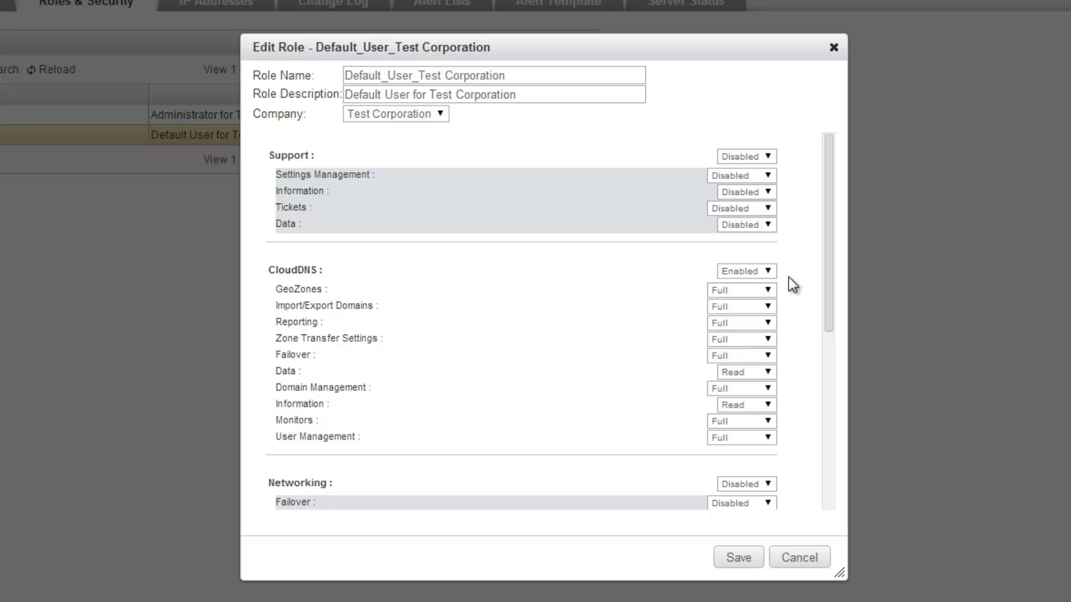
pyautogui.click(833, 49)
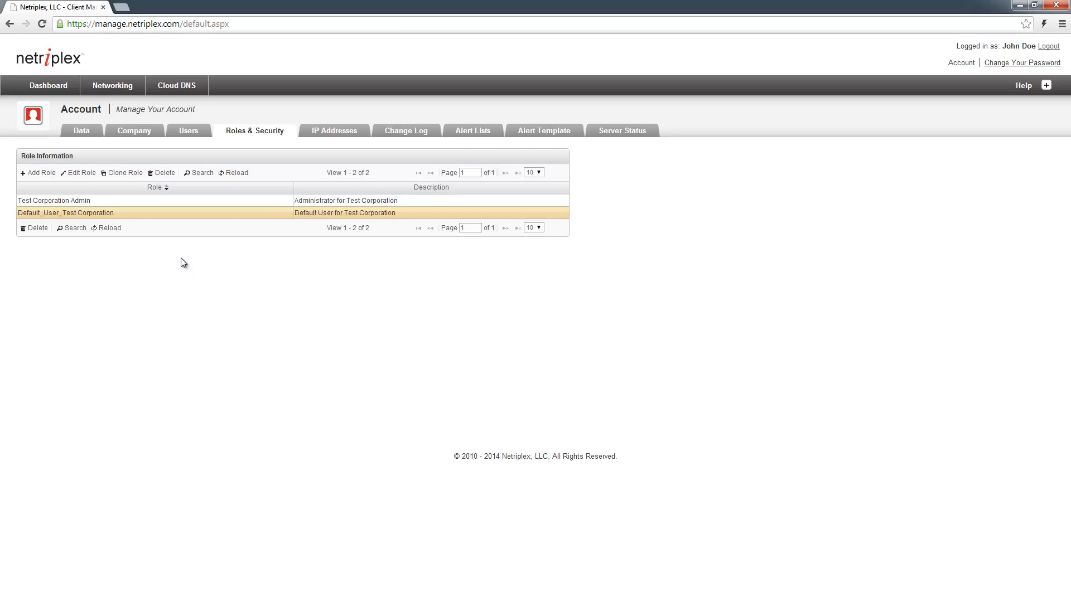
# Step: View the account's IP address section and its change log
pyautogui.click(348, 128)
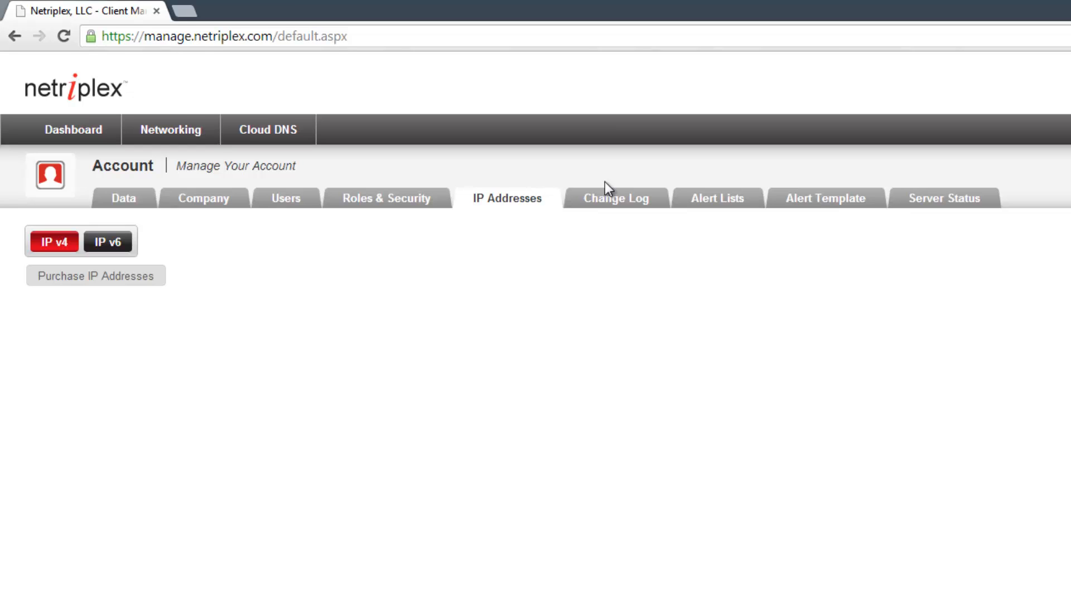
pyautogui.click(608, 202)
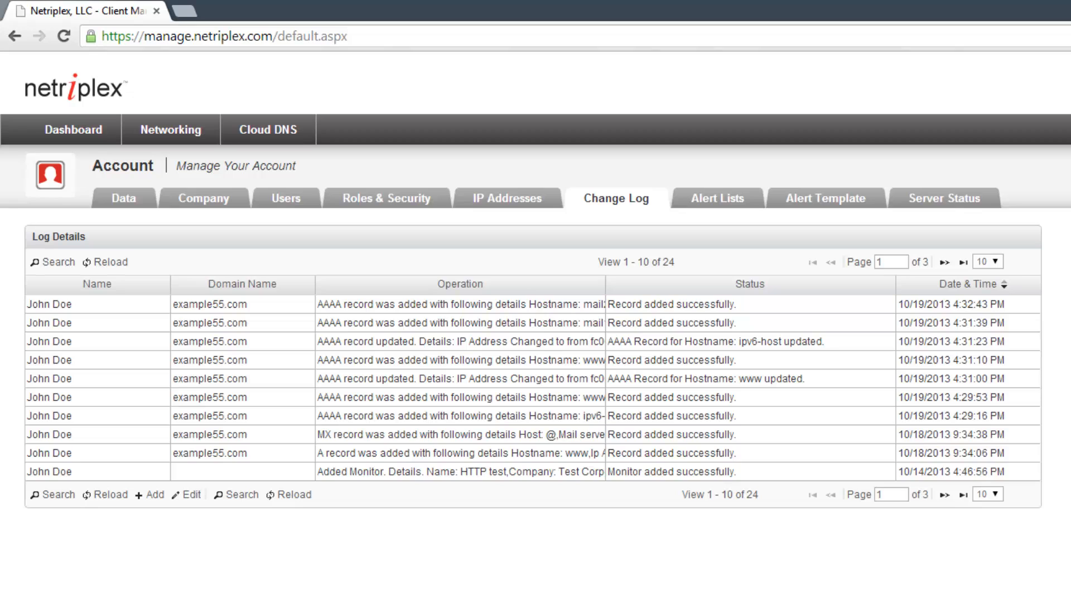
# Step: Open the Management alert list to view its available and assigned users, and close it without saving
pyautogui.click(704, 201)
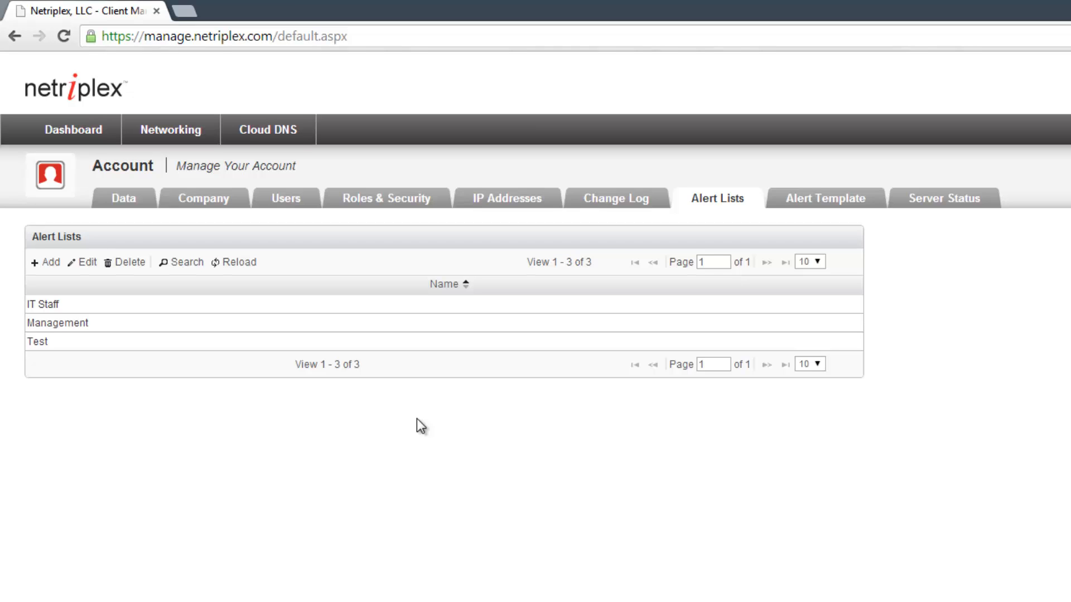
pyautogui.doubleClick(435, 324)
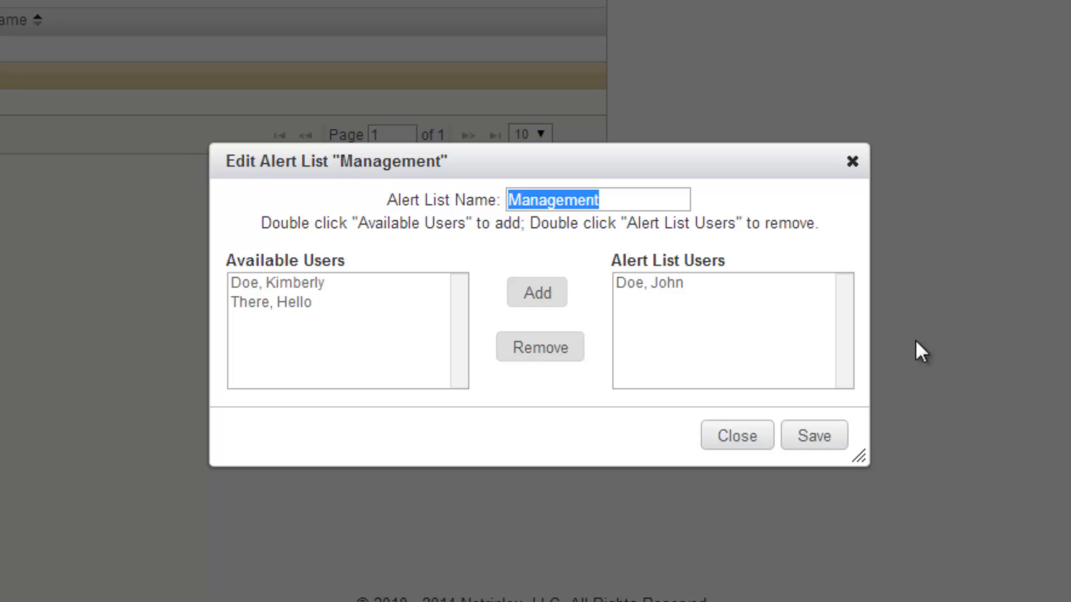
pyautogui.click(852, 163)
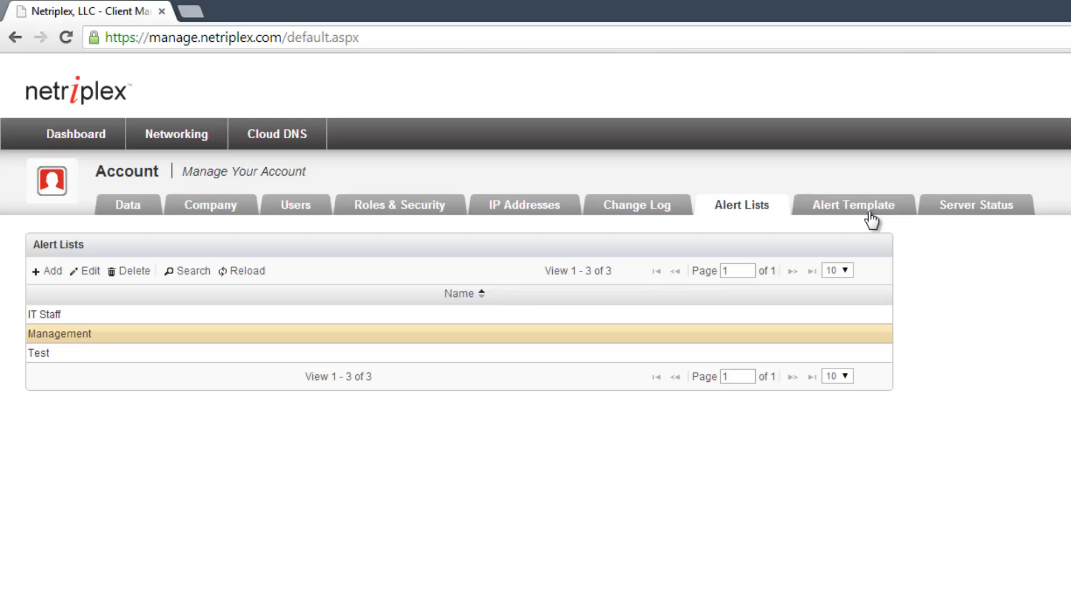
# Step: Start a new DNS alert template, put the IP Address and Failover pool entries on separate lines, and cancel the template
pyautogui.click(862, 205)
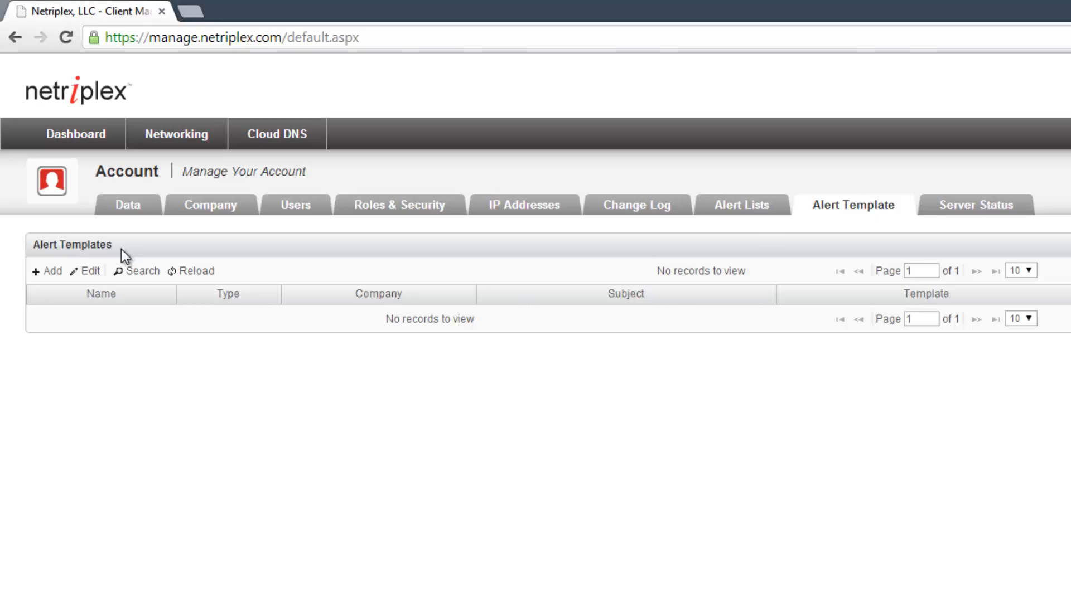
pyautogui.click(53, 271)
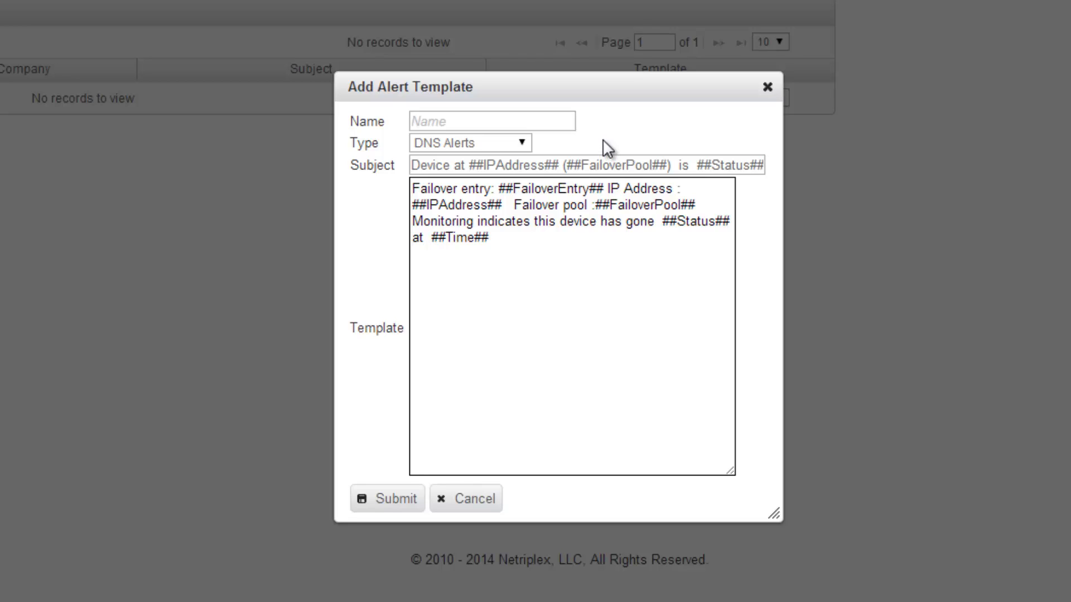
pyautogui.click(608, 188)
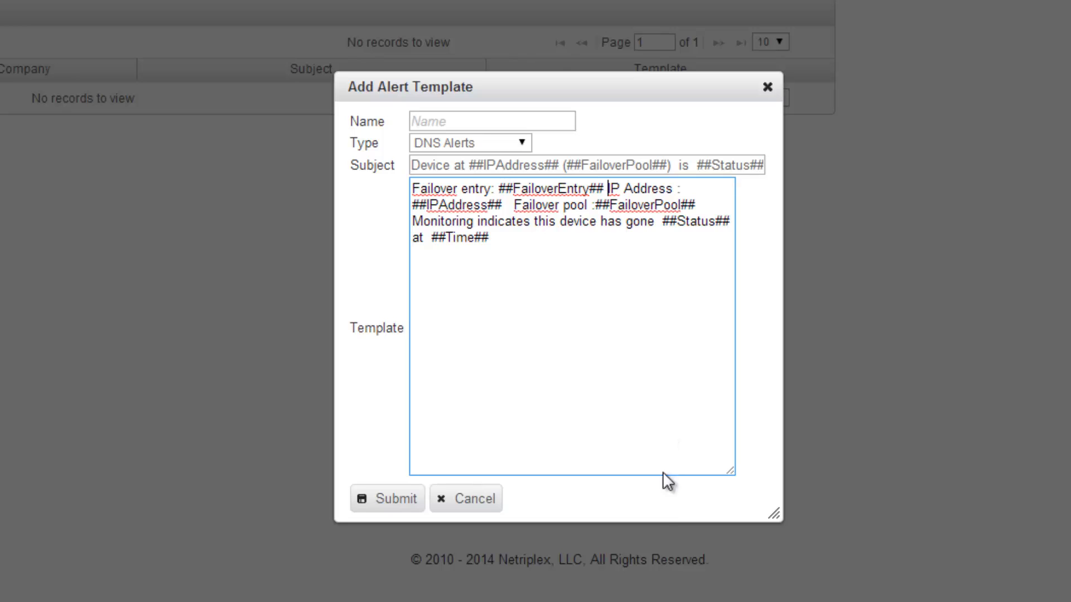
pyautogui.press('Return')
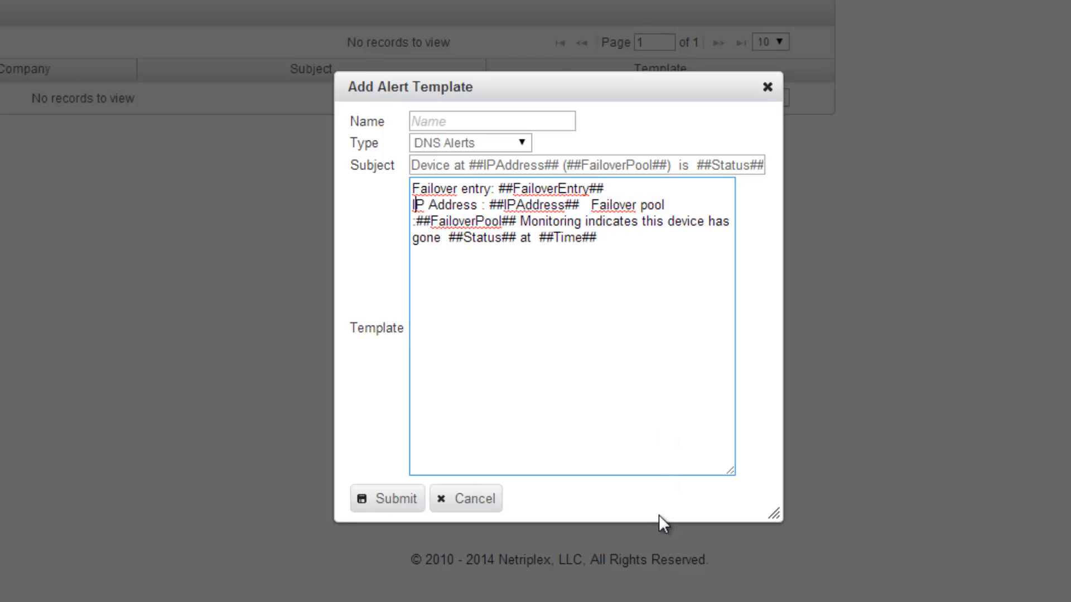
pyautogui.press('Right')
pyautogui.press('Right')
pyautogui.press('Right')
pyautogui.press('Right')
pyautogui.press('Right')
pyautogui.press('Right')
pyautogui.press('Right')
pyautogui.press('Right')
pyautogui.press('Right')
pyautogui.press('Right')
pyautogui.press('Right')
pyautogui.press('Right')
pyautogui.press('Right')
pyautogui.press('Right')
pyautogui.press('Right')
pyautogui.press('Right')
pyautogui.press('Right')
pyautogui.press('Right')
pyautogui.press('Right')
pyautogui.press('Right')
pyautogui.press('Return')
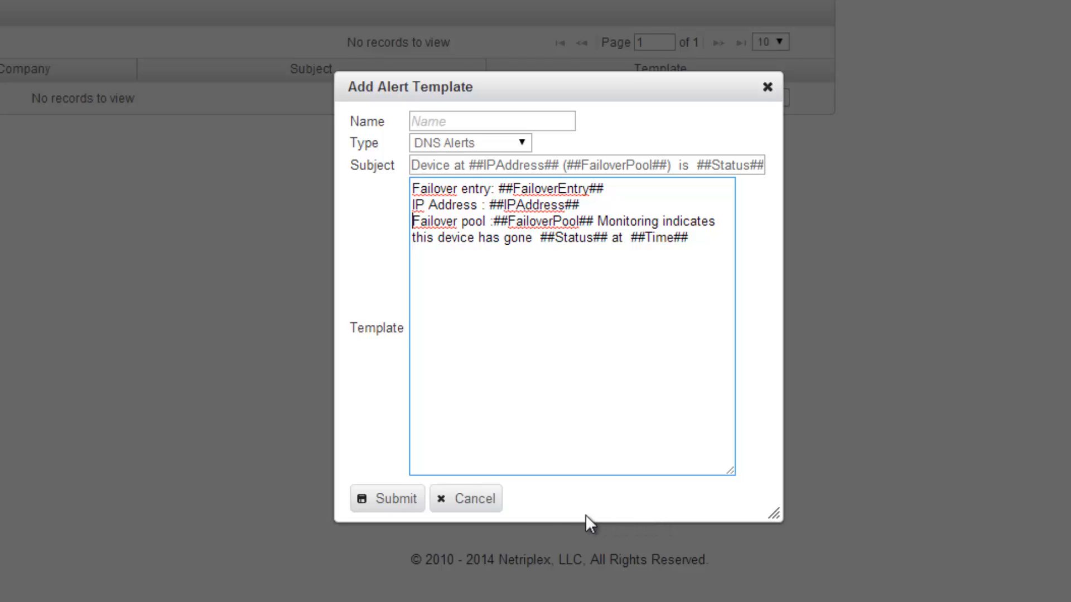
pyautogui.click(476, 507)
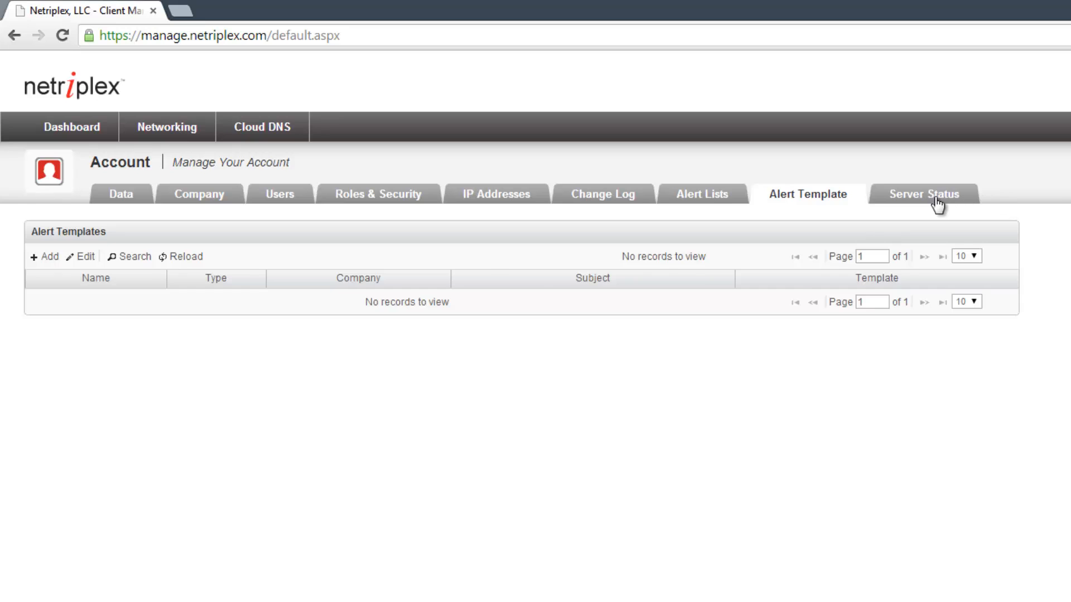
# Step: Open the server status history and view the built-in help for the Server Status and Users sections
pyautogui.click(936, 196)
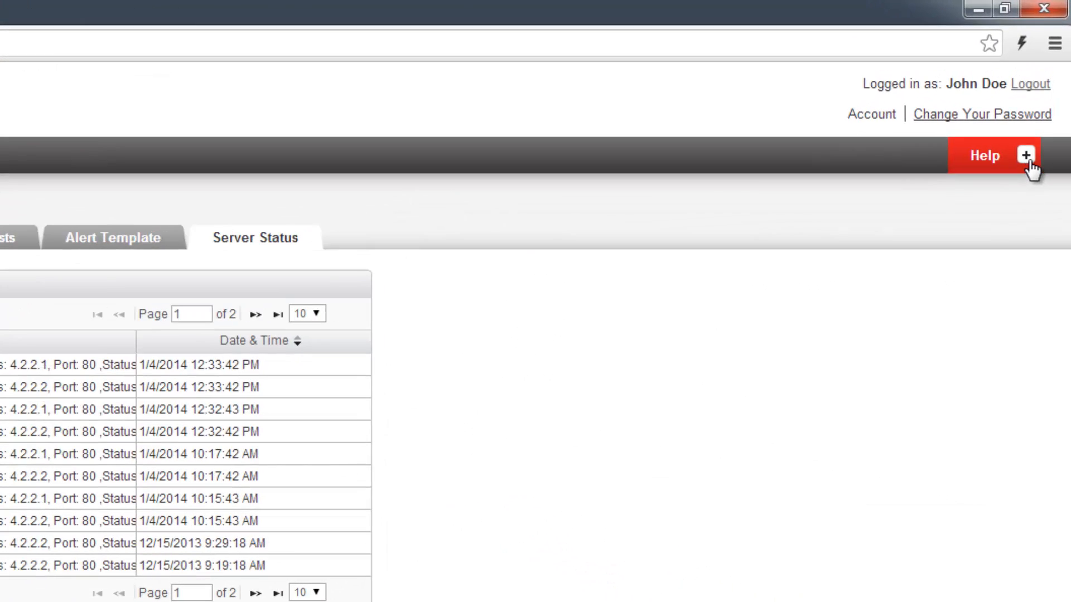
pyautogui.click(1026, 156)
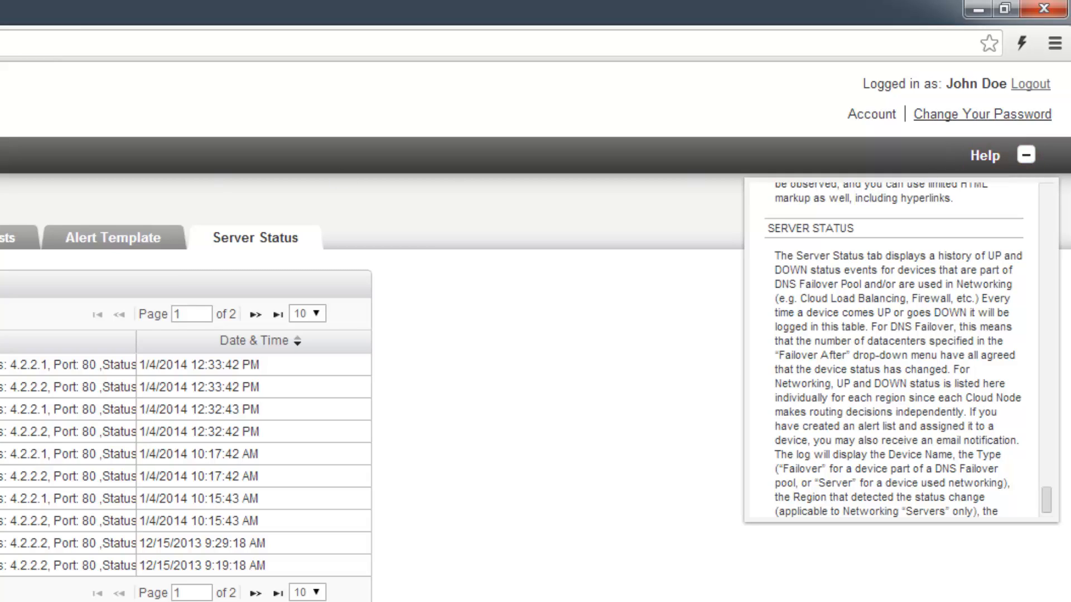
pyautogui.click(0, 238)
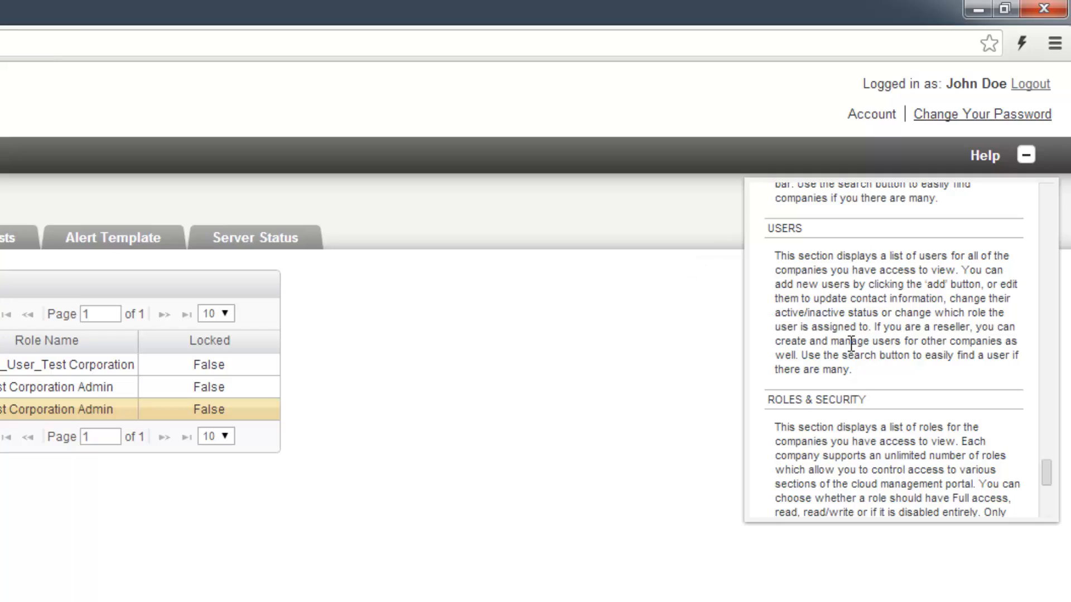